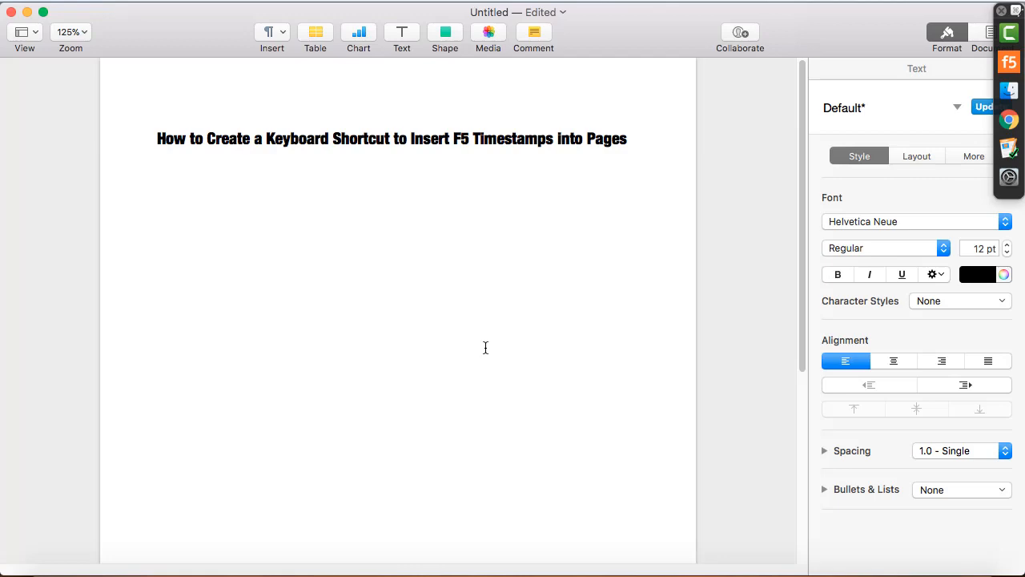
Switch to Chrome to view the Keyboard Maestro website, and return to the Pages document.
key(super+Tab)
key(super+Tab)
key(super+Tab)
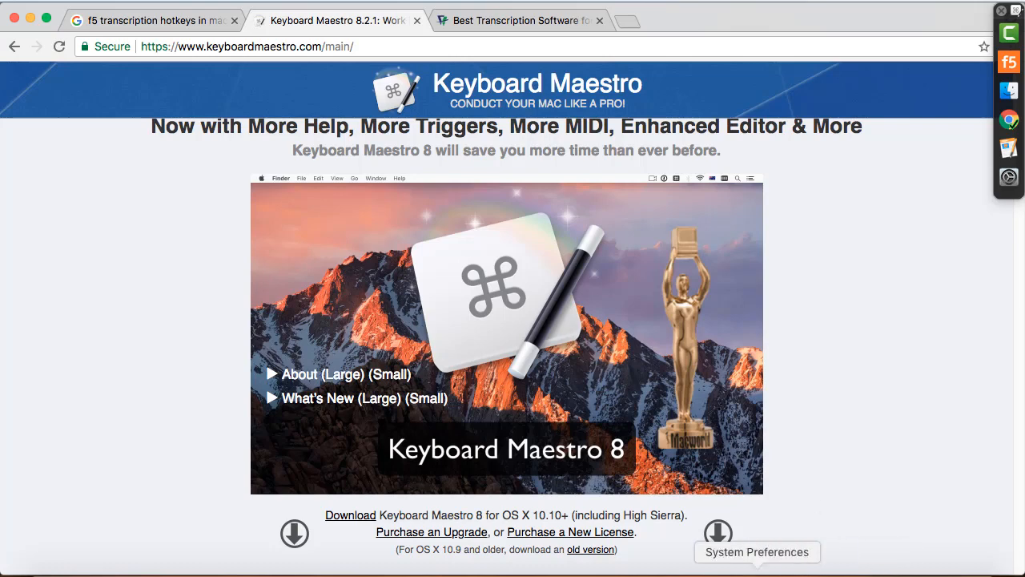
click(521, 570)
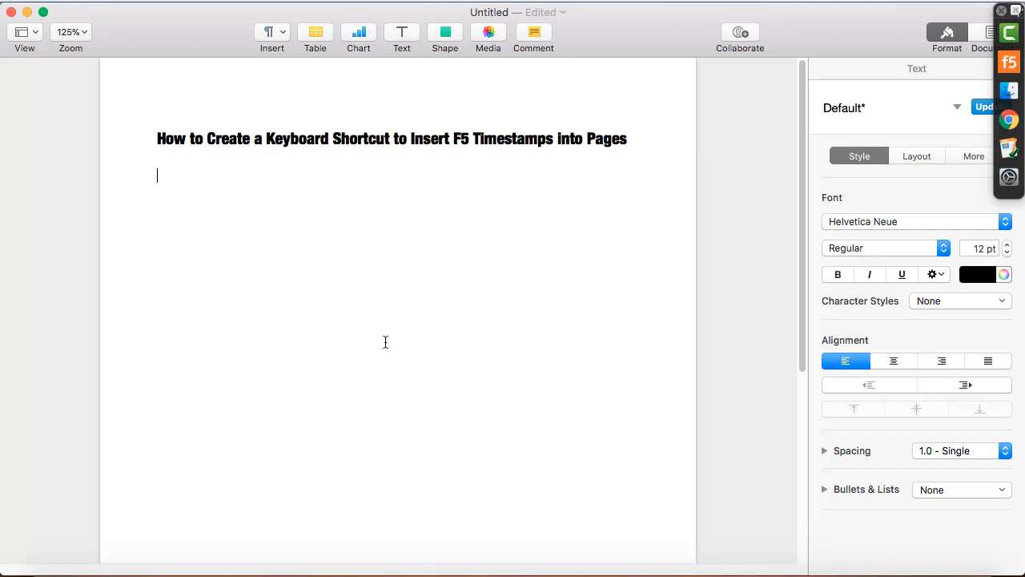
Open Keyboard Maestro and dismiss its welcome window and tutorial.
key(super+space)
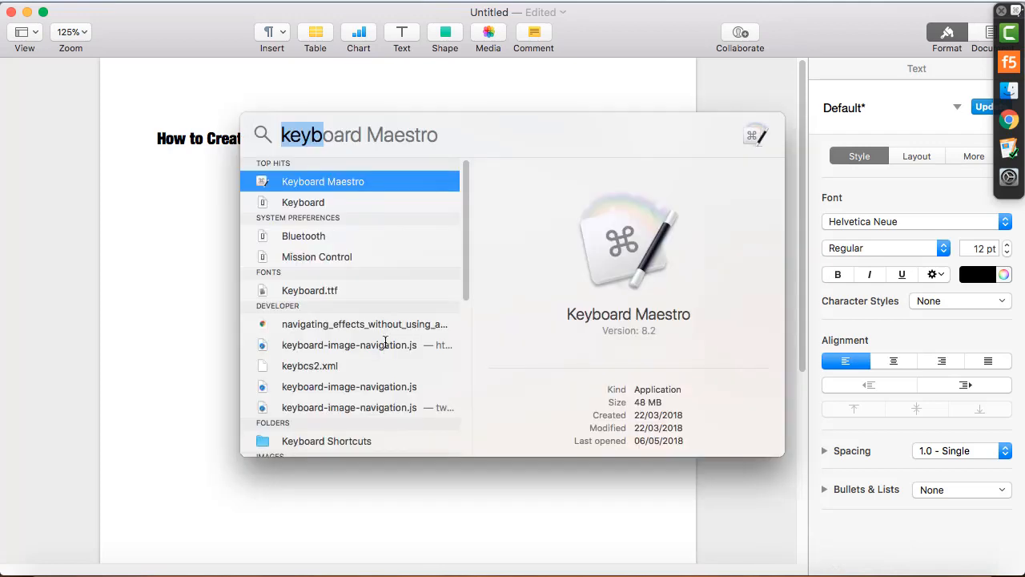
double_click(355, 181)
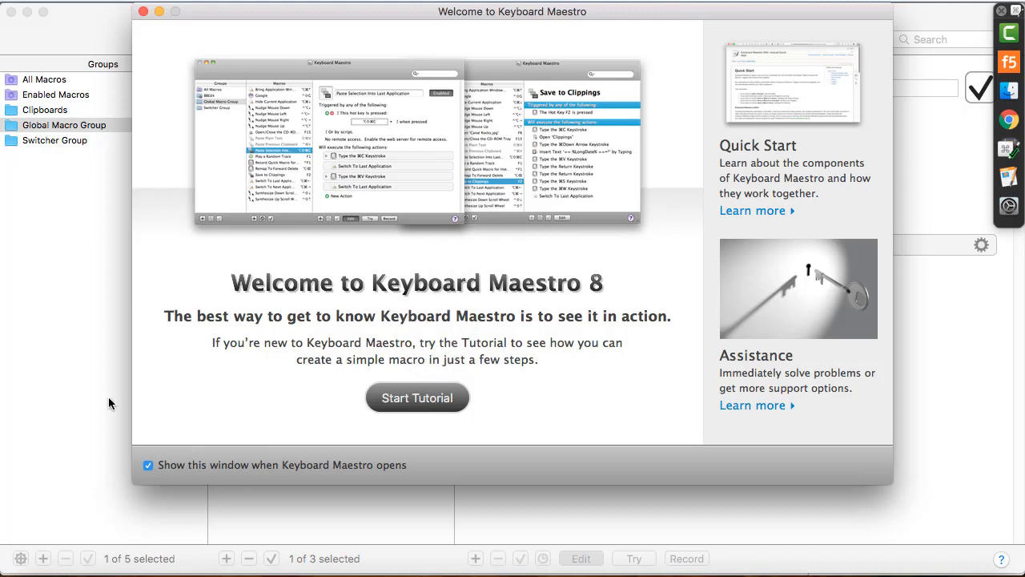
click(419, 399)
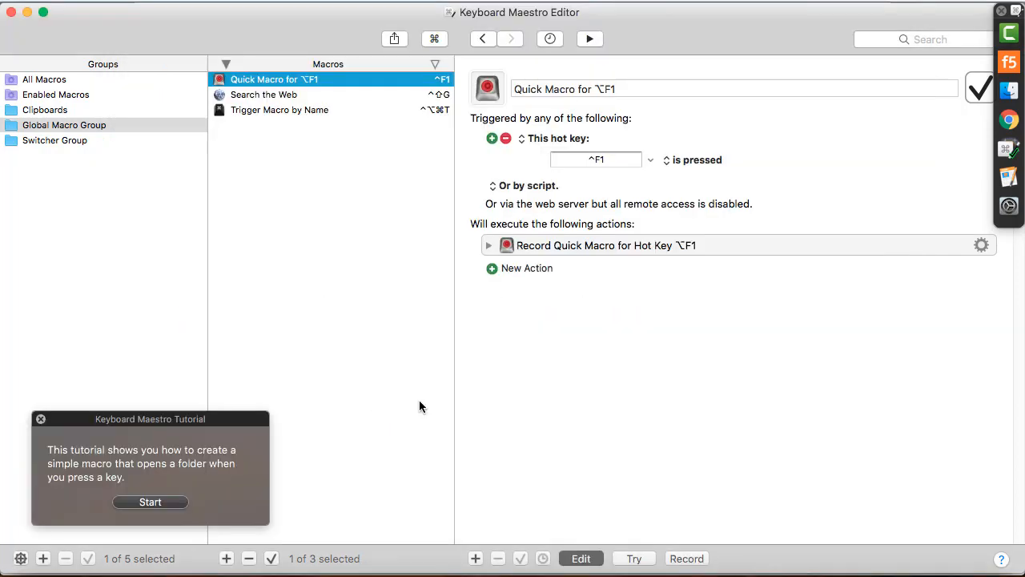
click(41, 419)
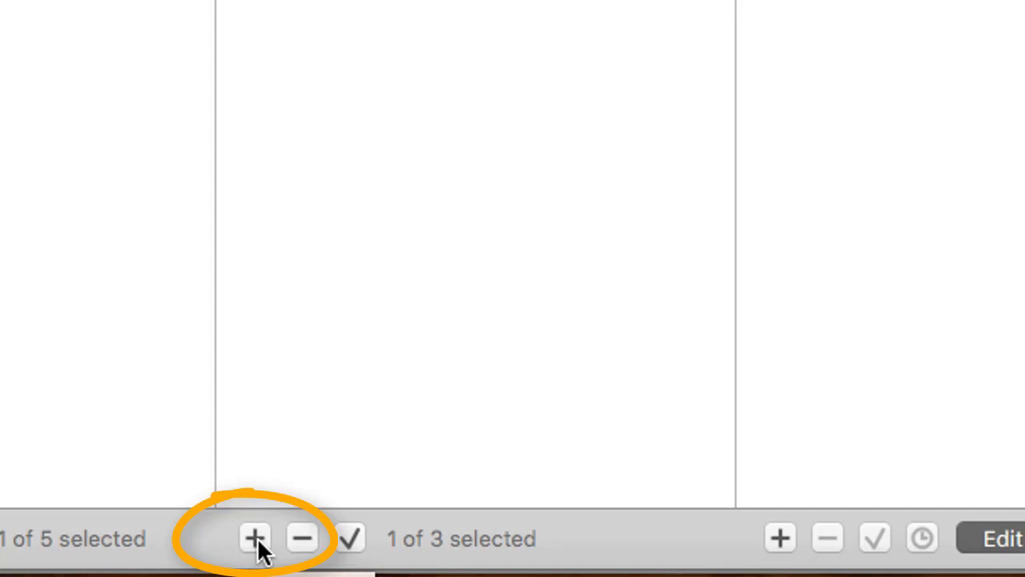
Create a new macro in the Global Macro Group and name it F5 Timestamps.
click(255, 539)
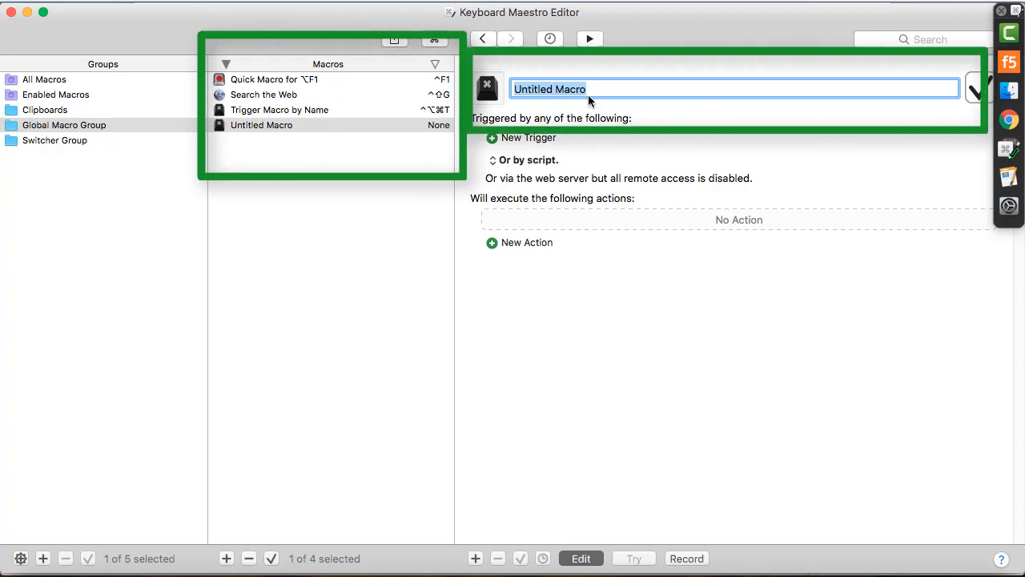
key(BackSpace)
text(F)
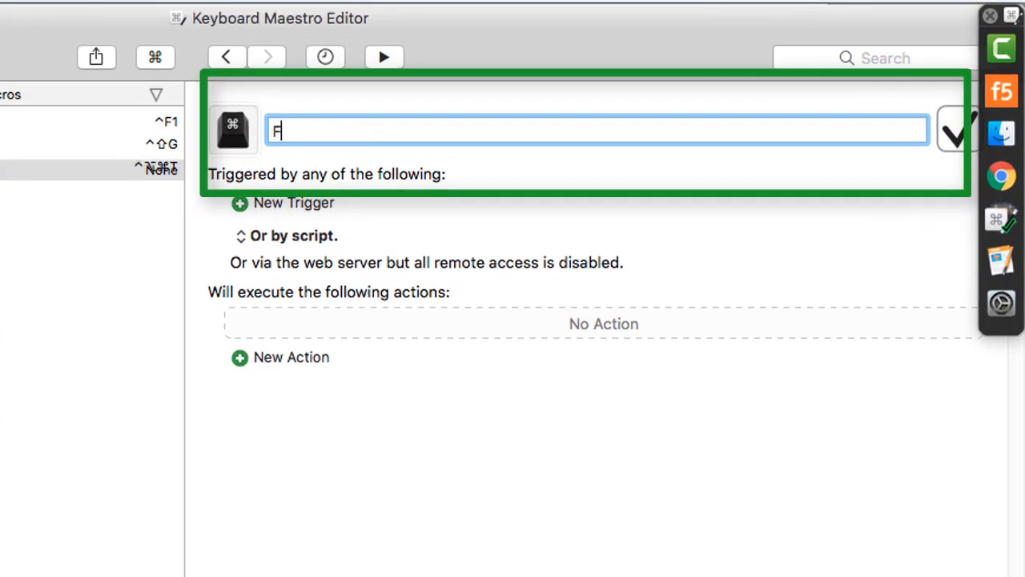
text(5 )
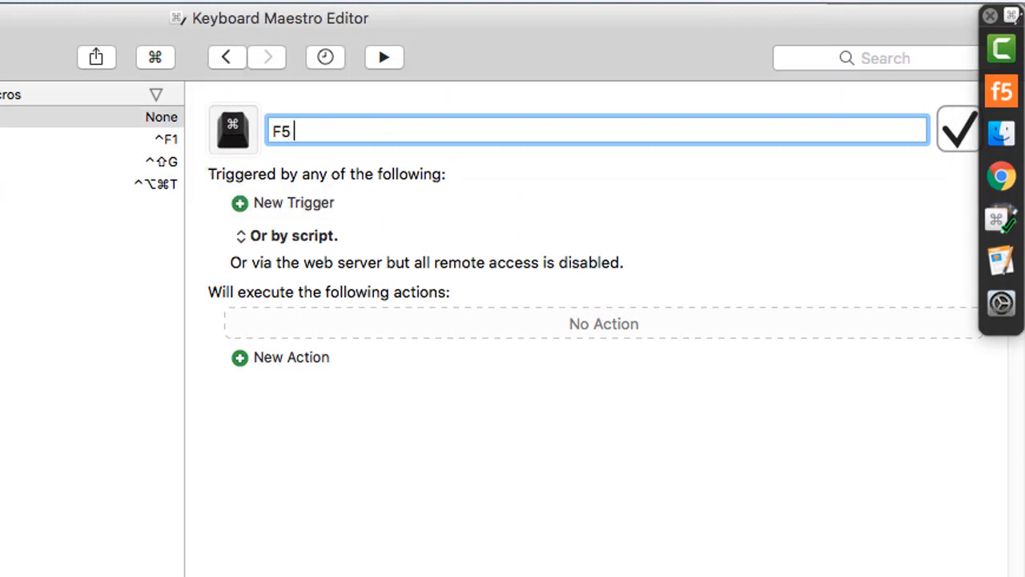
text(timestap)
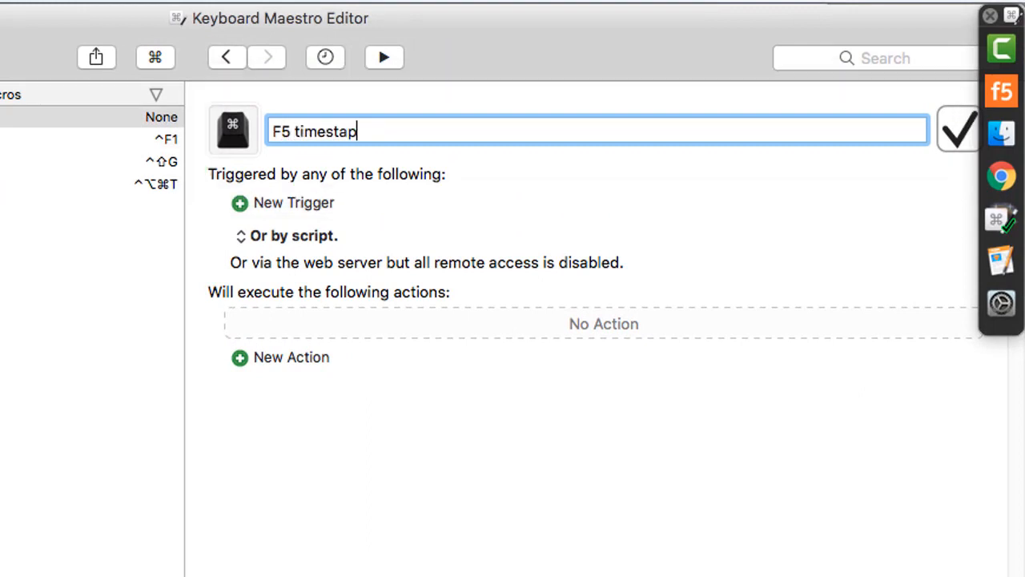
key(BackSpace)
text(ms)
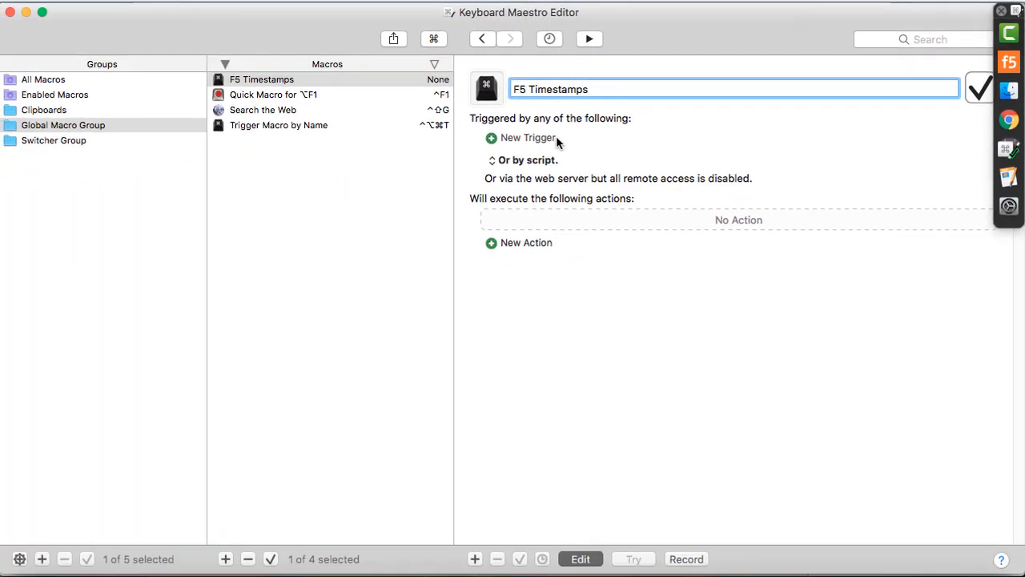
Add a hot key trigger to the F5 Timestamps macro and set it to F8.
click(513, 138)
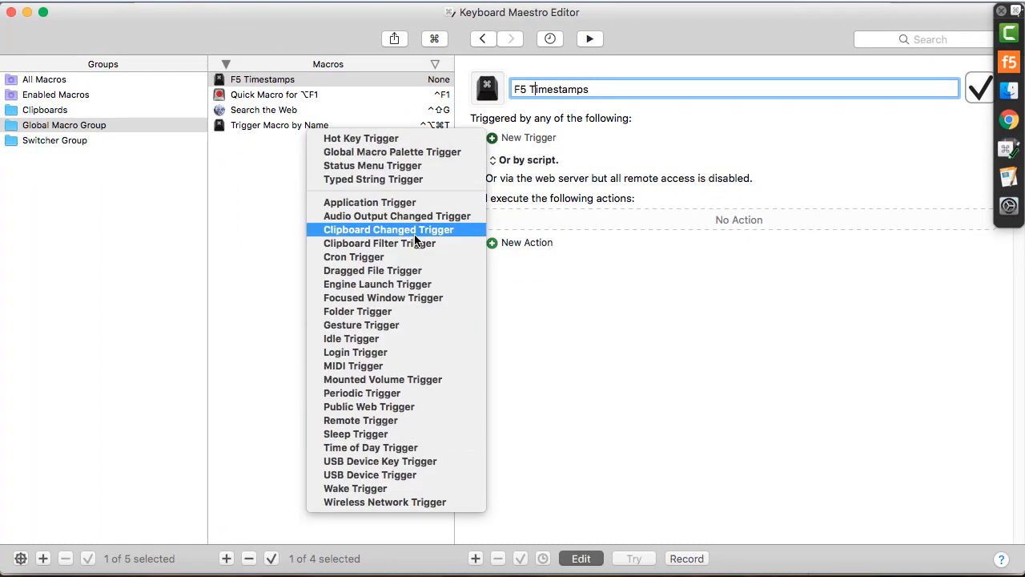
click(359, 141)
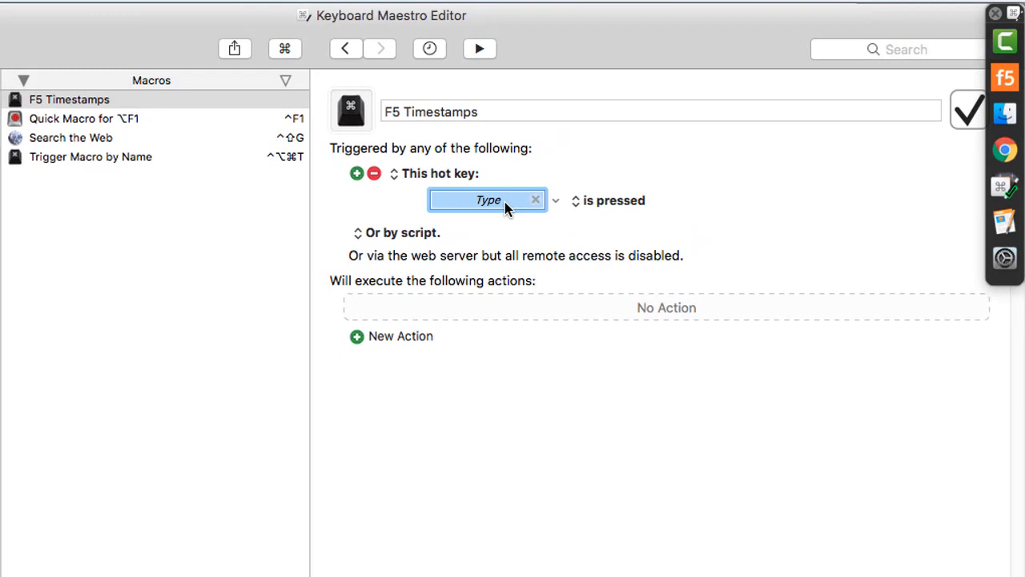
key(F8)
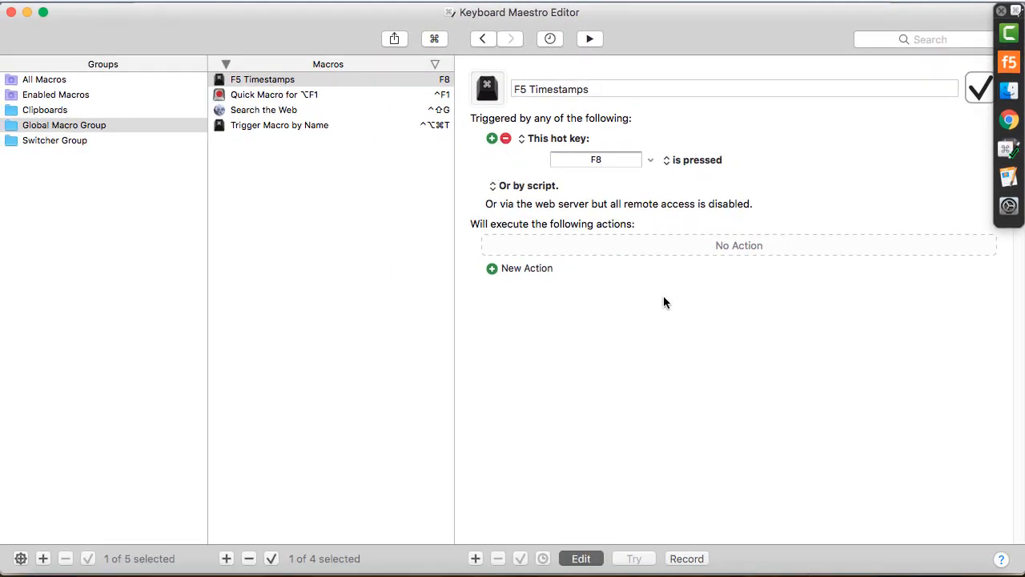
click(553, 268)
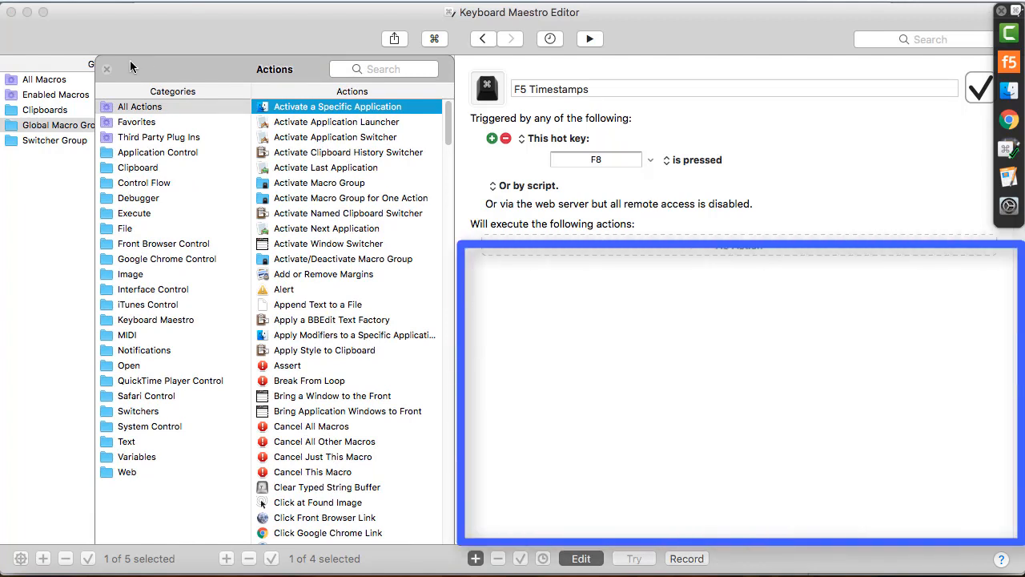
click(107, 69)
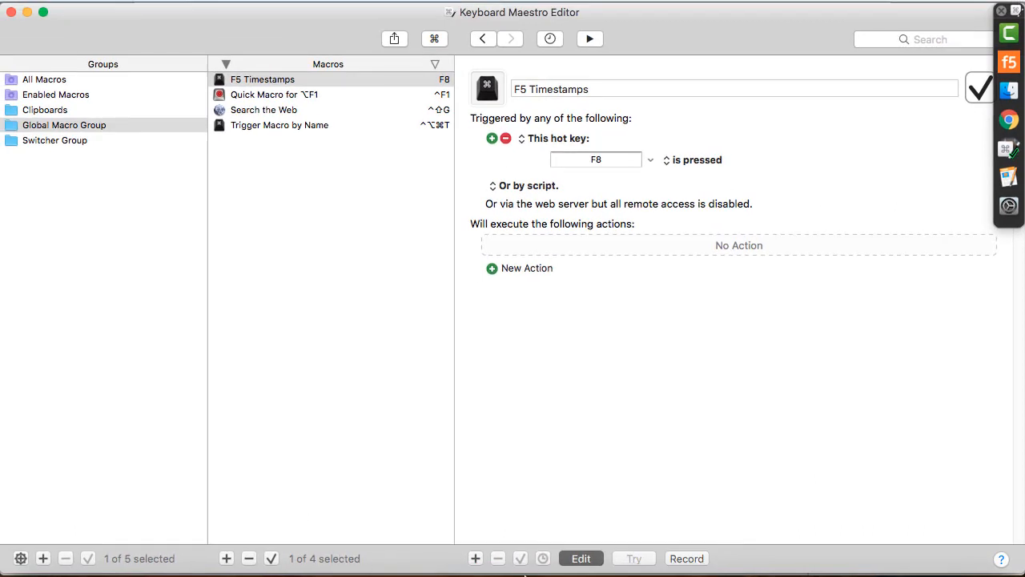
click(504, 572)
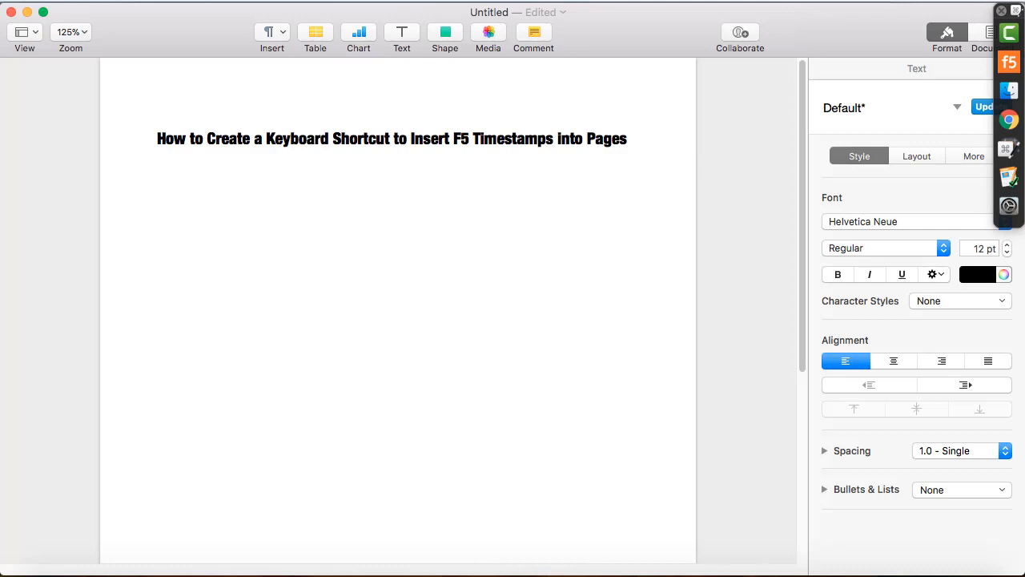
click(880, 575)
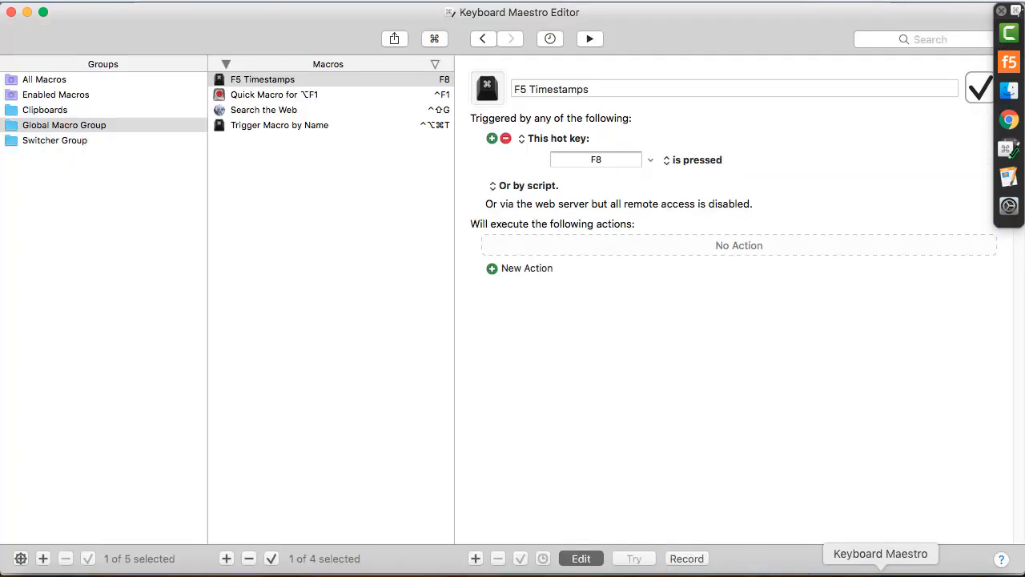
Start recording the macro's actions, switching to Pages first and to F5 Transcription after it.
click(696, 560)
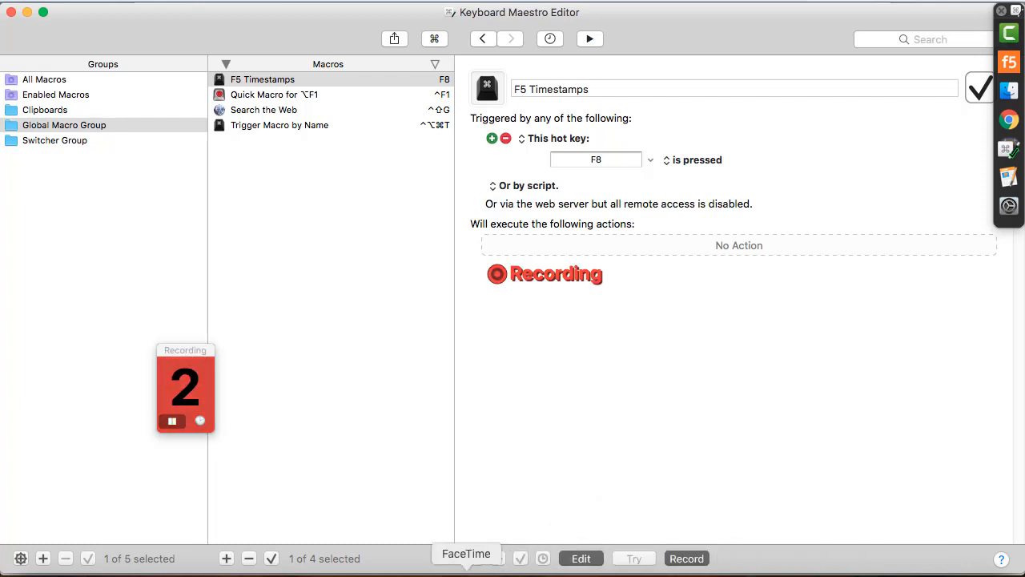
click(503, 570)
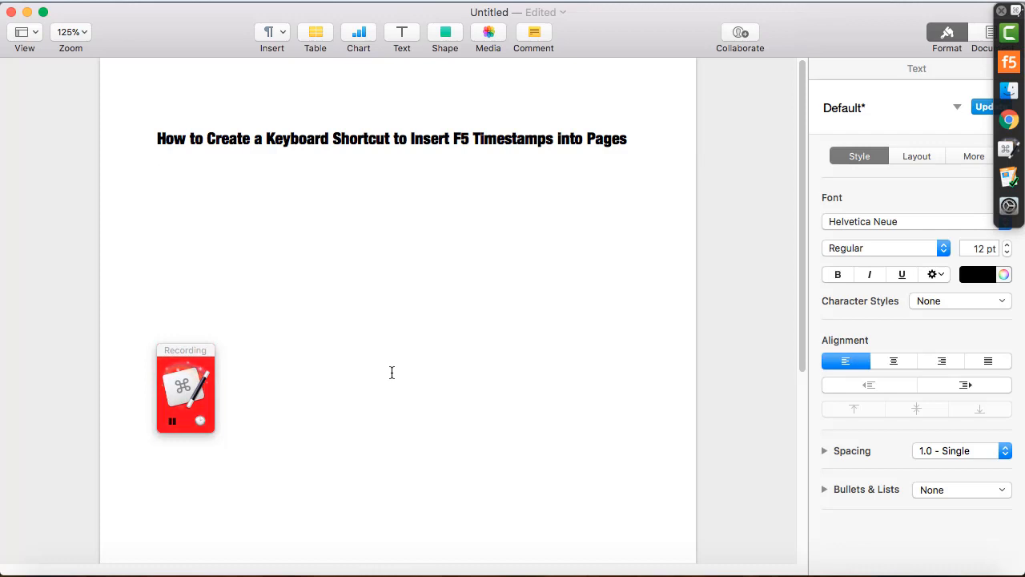
key(super+Tab)
key(super+Tab)
key(super+Tab)
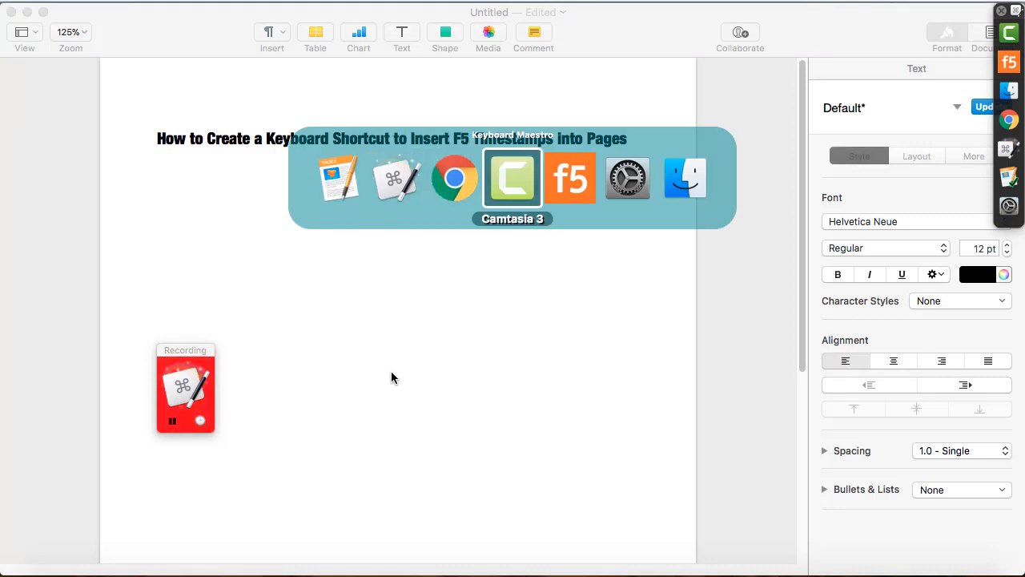
key(super+Tab)
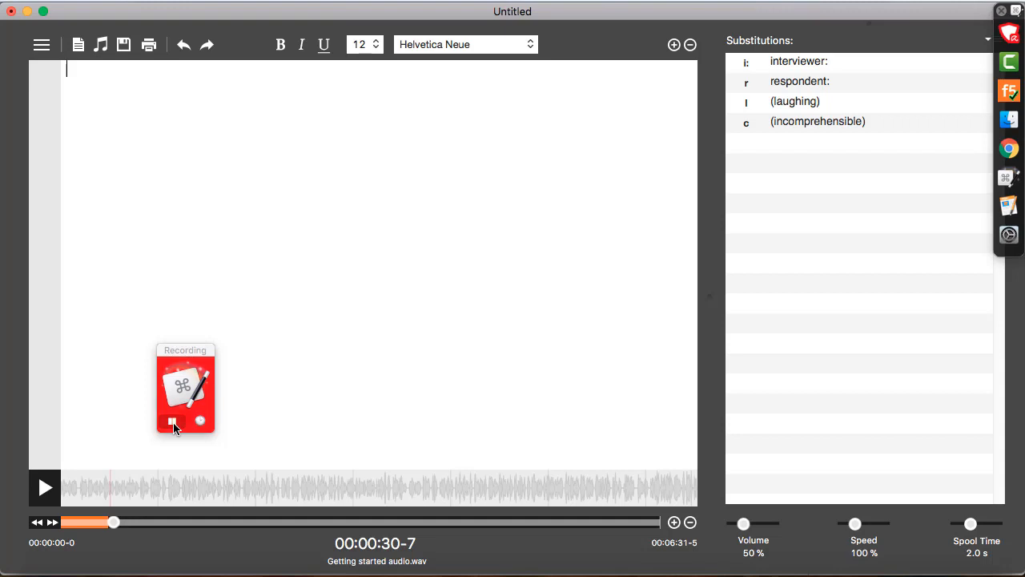
Insert a timestamp into the F5 transcript and check the timestamp hotkey in the F5 Transcription preferences.
key(F8)
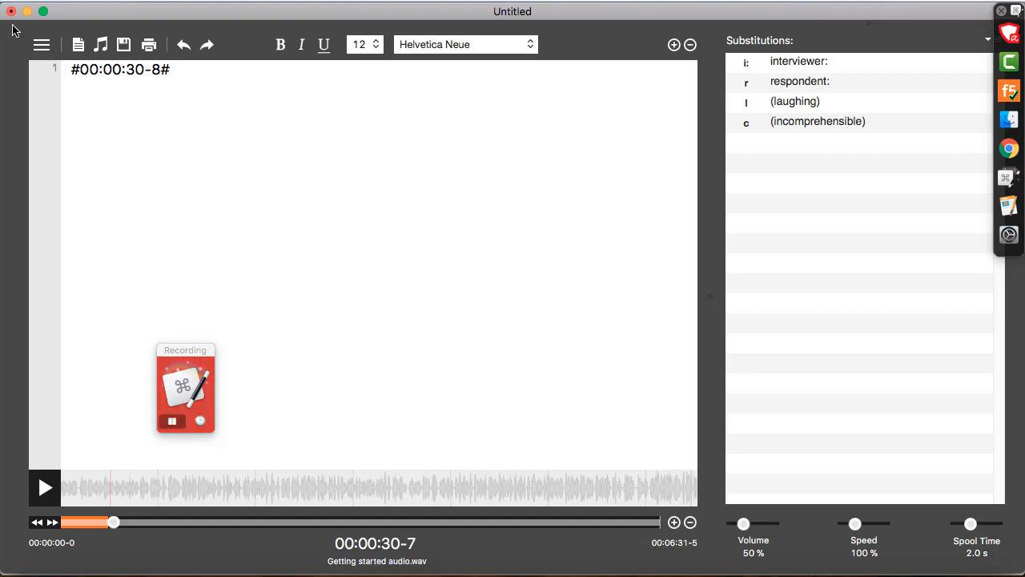
click(69, 4)
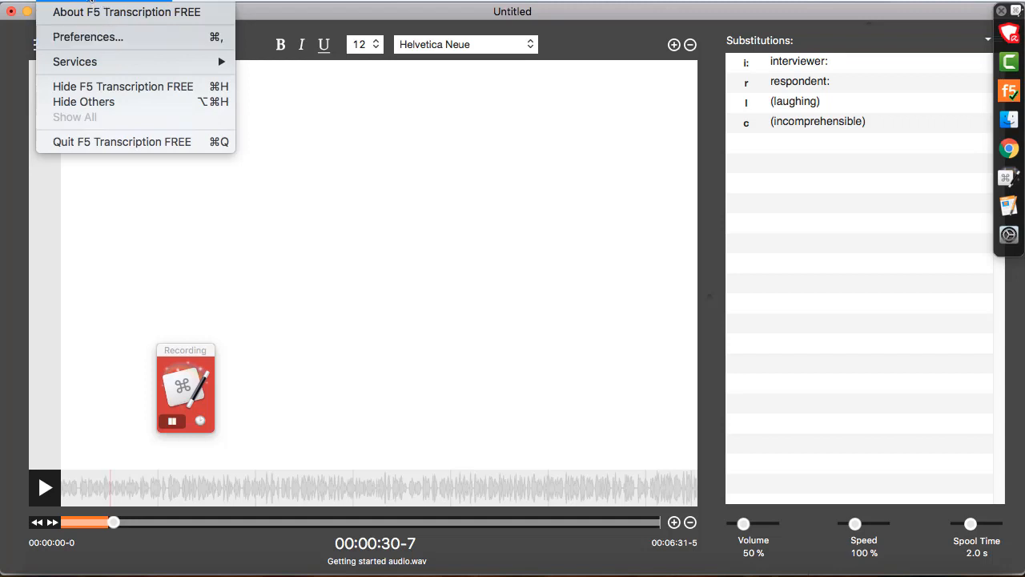
click(86, 36)
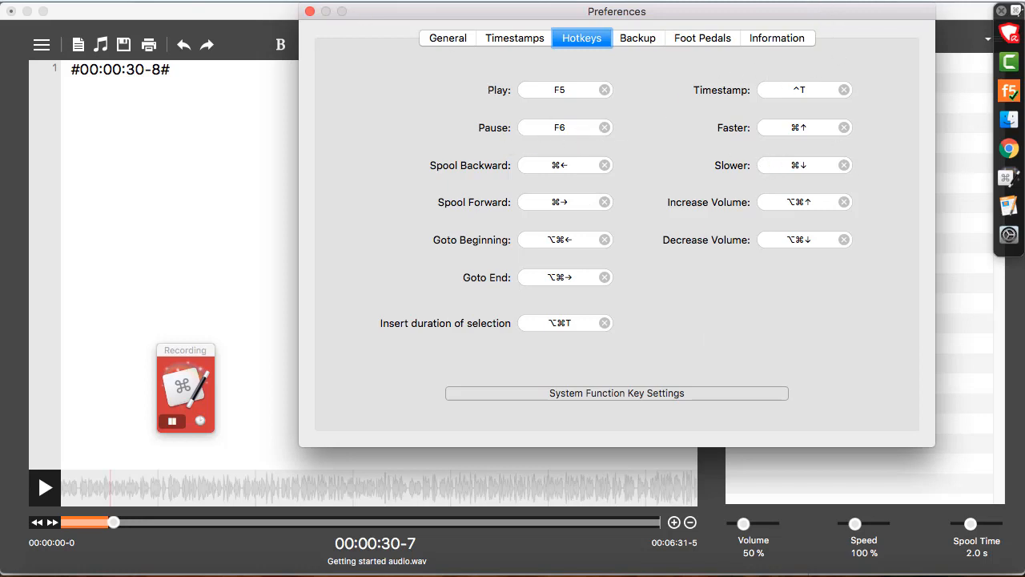
click(310, 11)
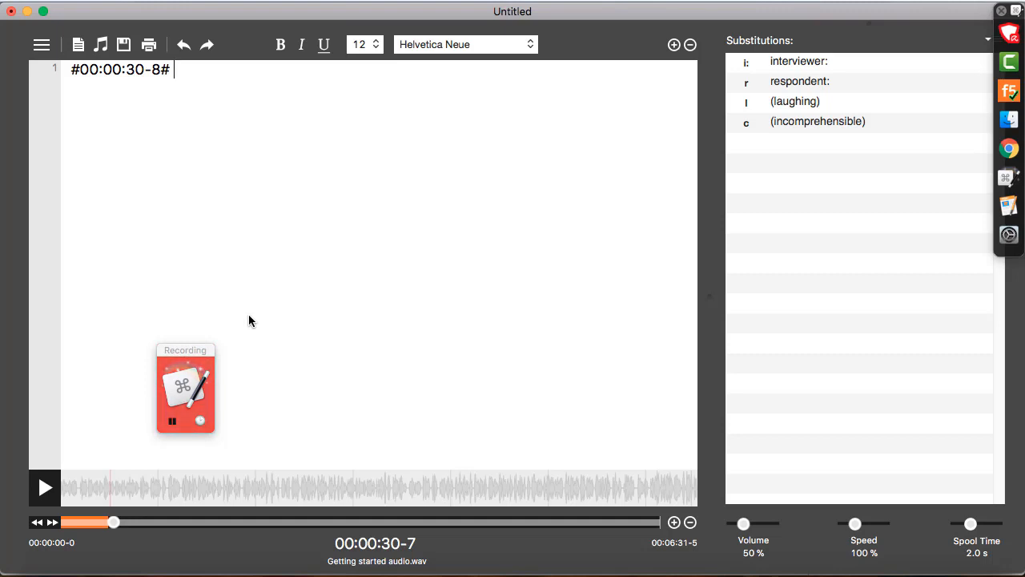
Copy the timestamp from F5 Transcription into the Pages document below the title and stop the macro recording.
key(super+a)
key(super+c)
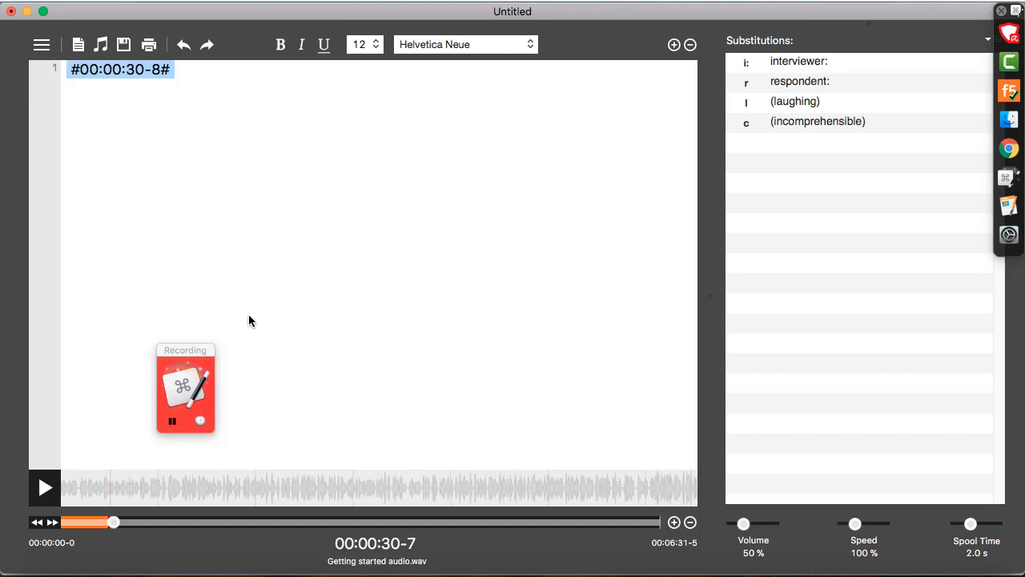
key(super+Tab)
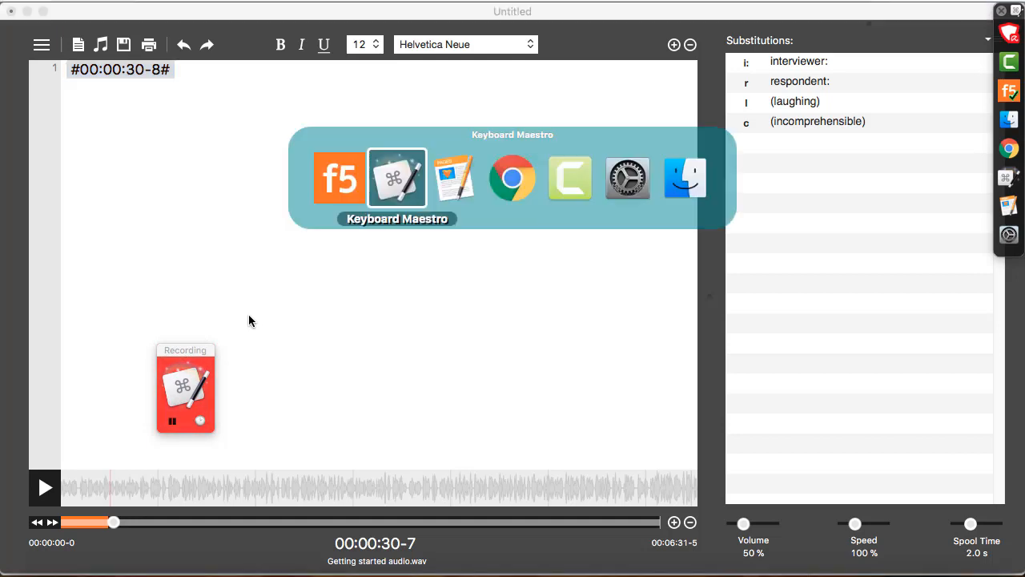
key(super+Tab)
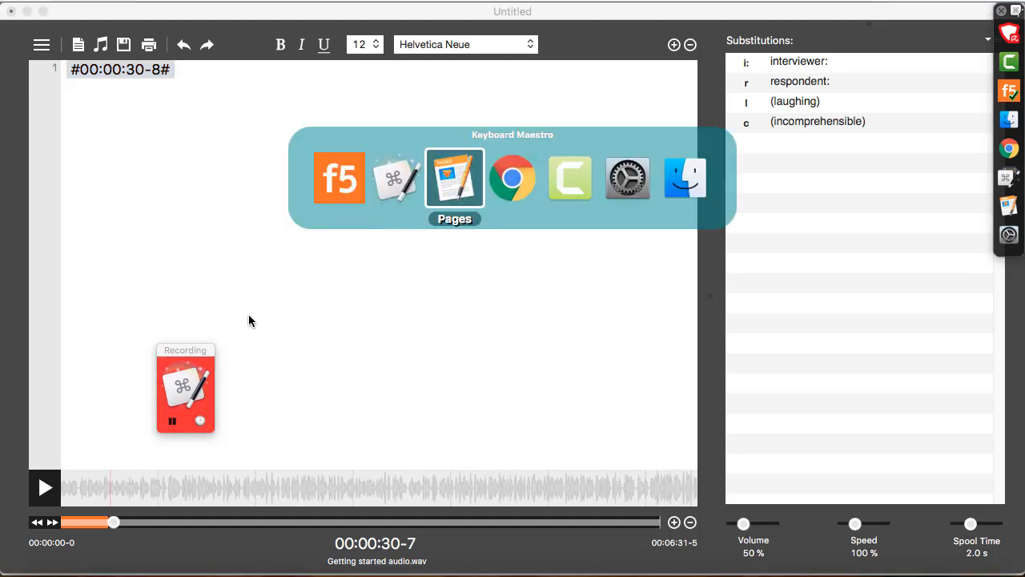
key(super+Tab)
key(super+Tab)
key(super+Tab)
key(super+Tab)
key(super+Tab)
key(super+Tab)
key(super+Tab)
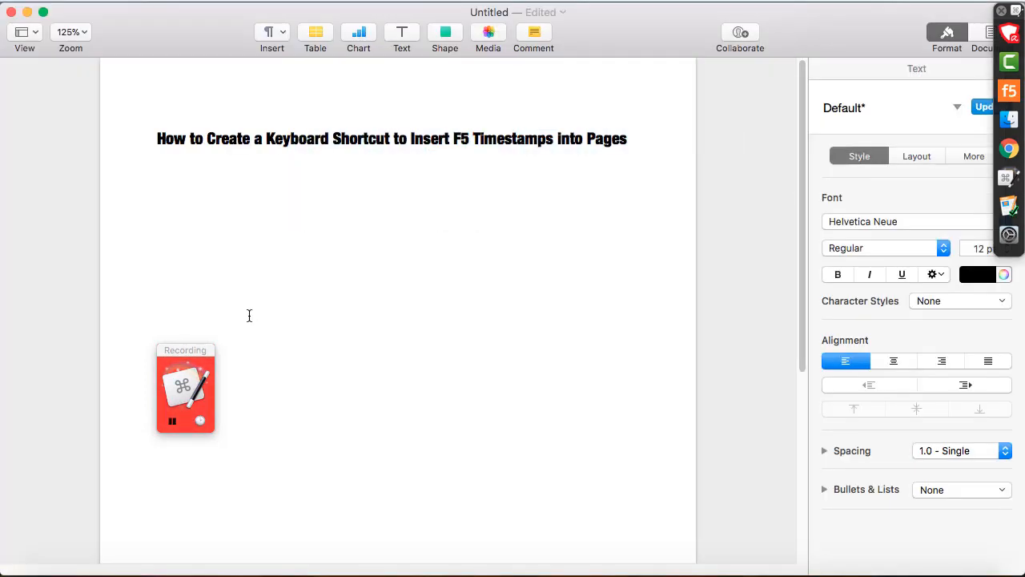
key(super+v)
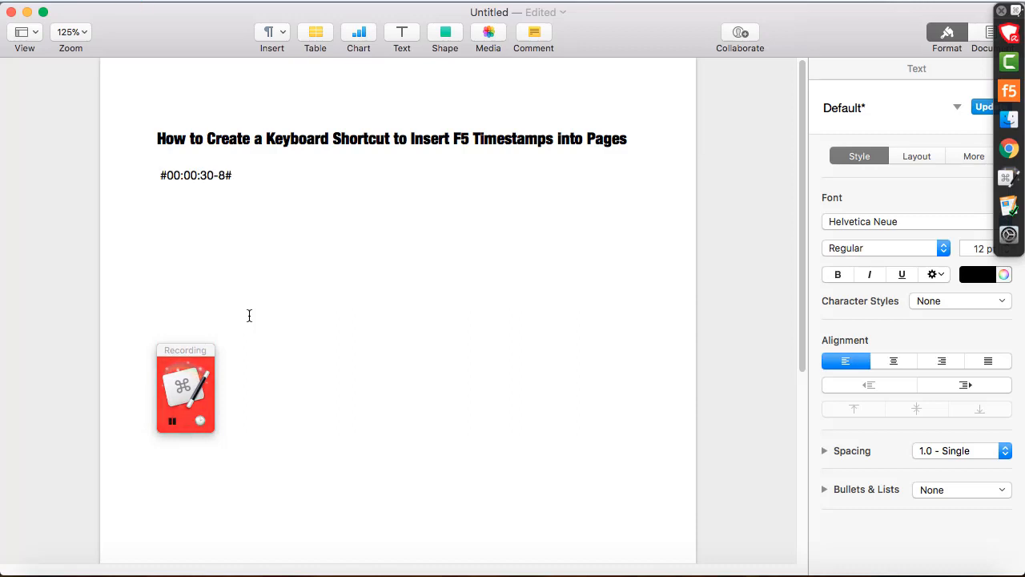
click(186, 392)
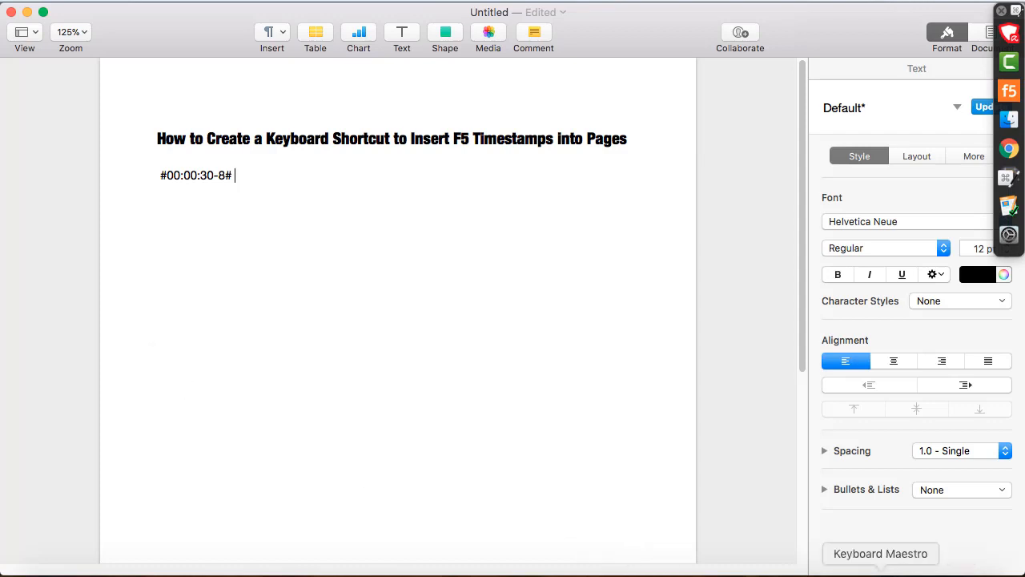
Switch to Keyboard Maestro and review the recorded actions of the F5 Timestamps macro from the first one down.
click(881, 570)
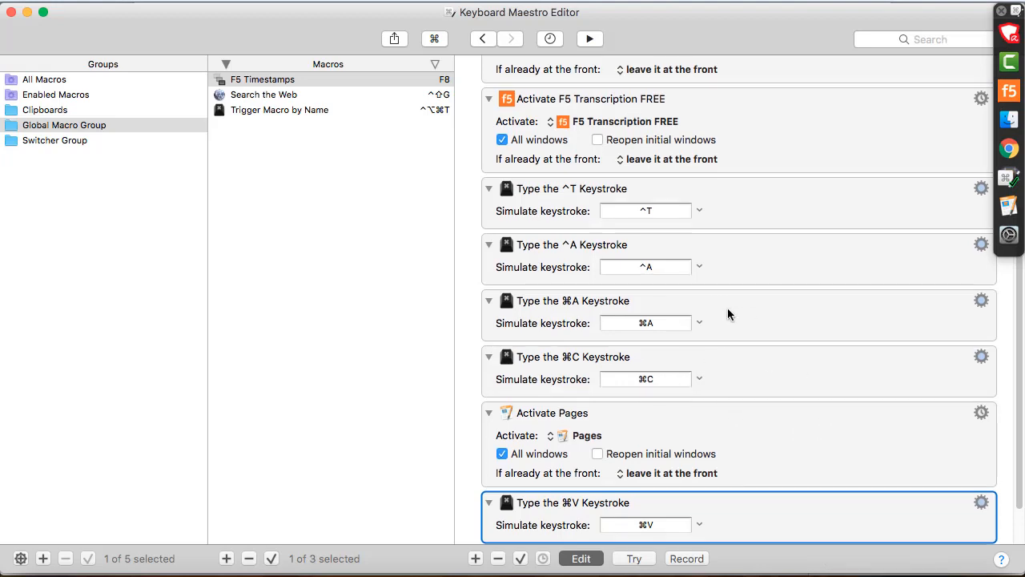
scroll(727, 307, up, 2)
scroll(727, 308, up, 5)
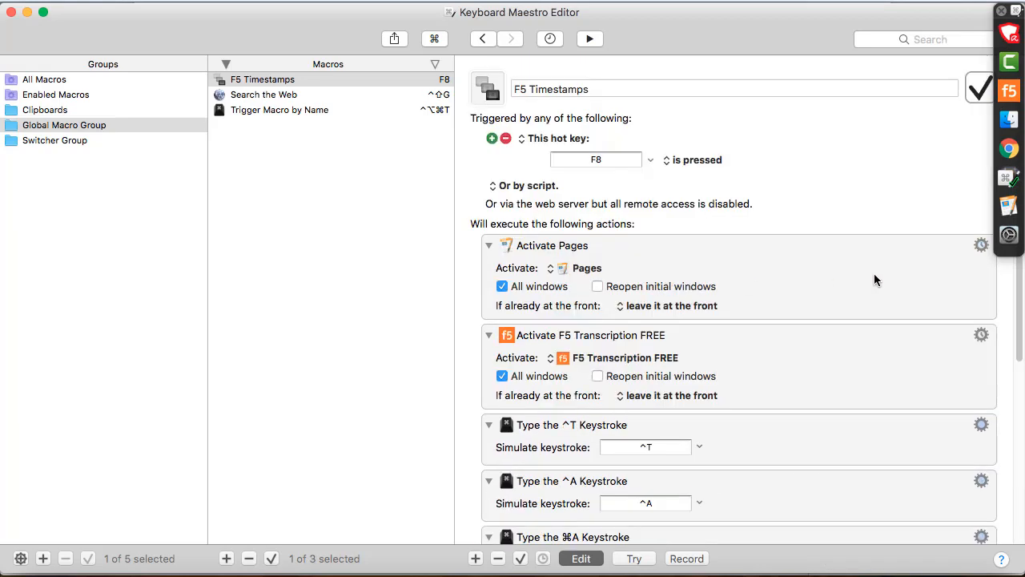
click(488, 246)
click(488, 245)
scroll(731, 261, down, 2)
scroll(730, 262, down, 5)
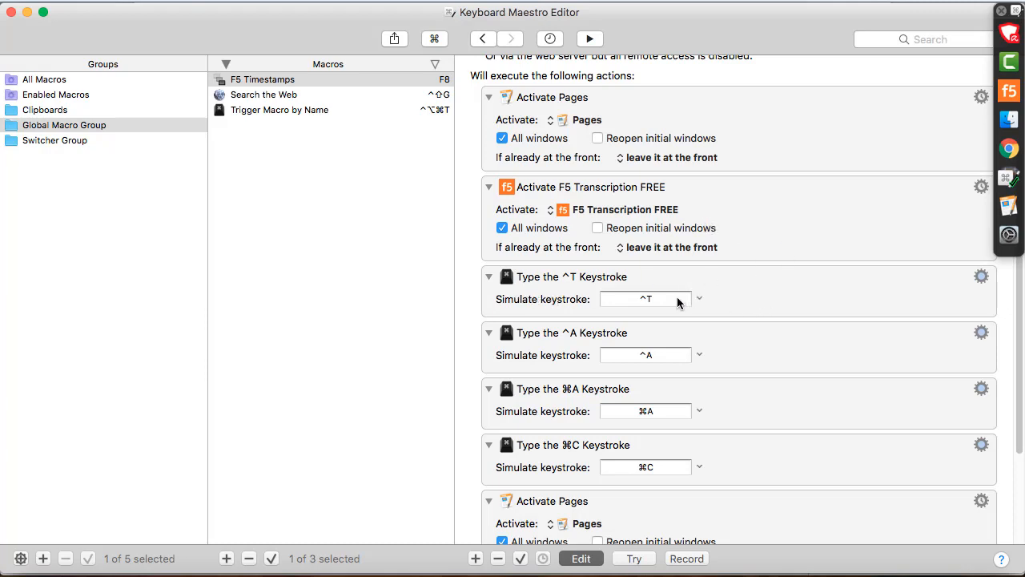
Delete the superfluous Type the ^A Keystroke action from the F5 Timestamps macro.
scroll(804, 303, down, 1)
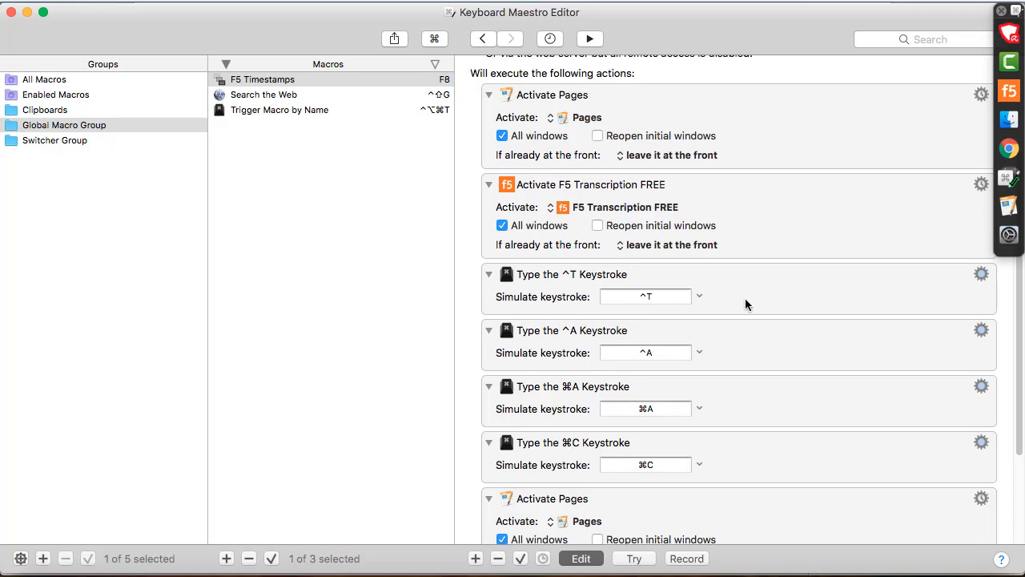
scroll(745, 298, down, 3)
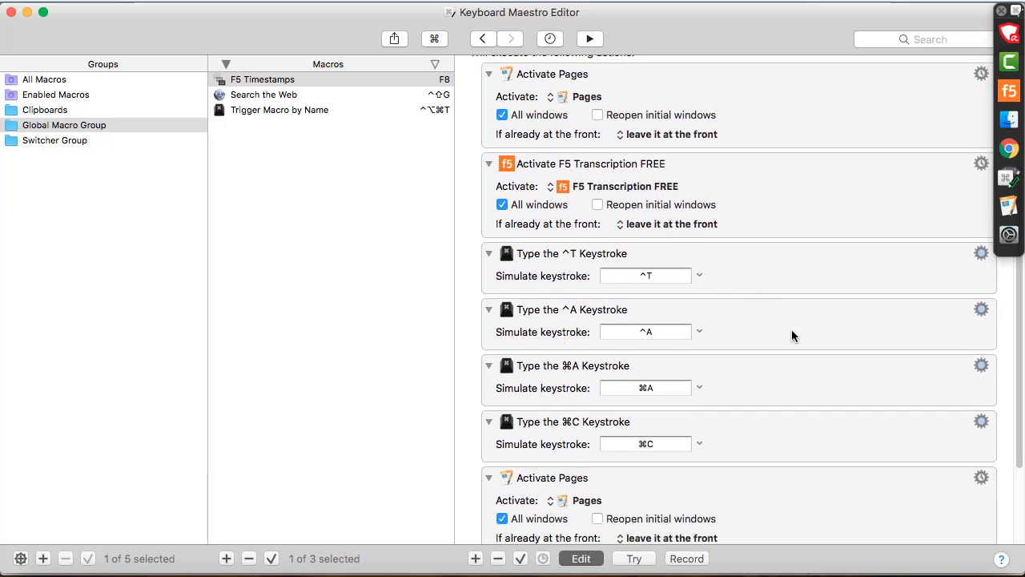
click(489, 310)
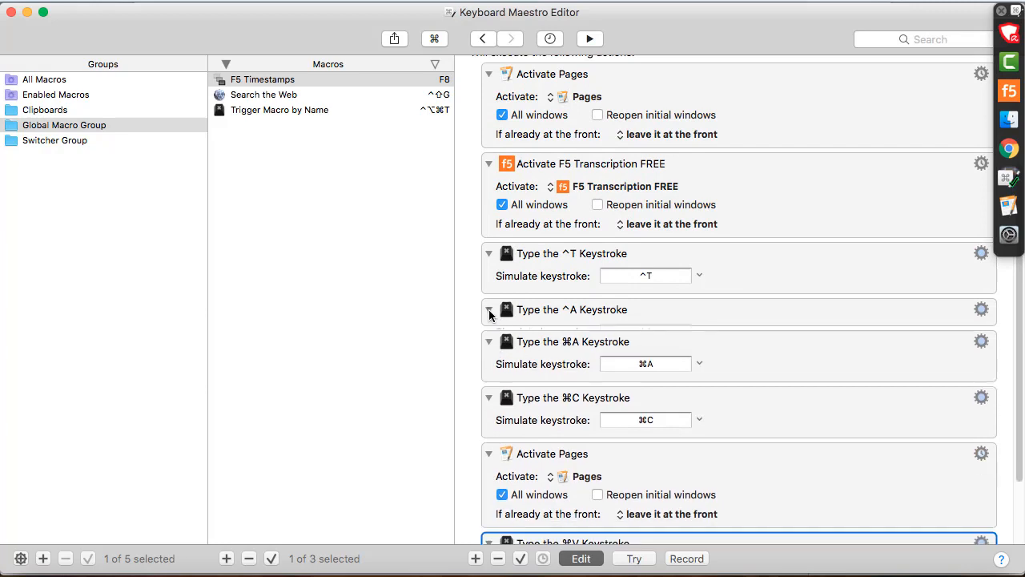
click(707, 314)
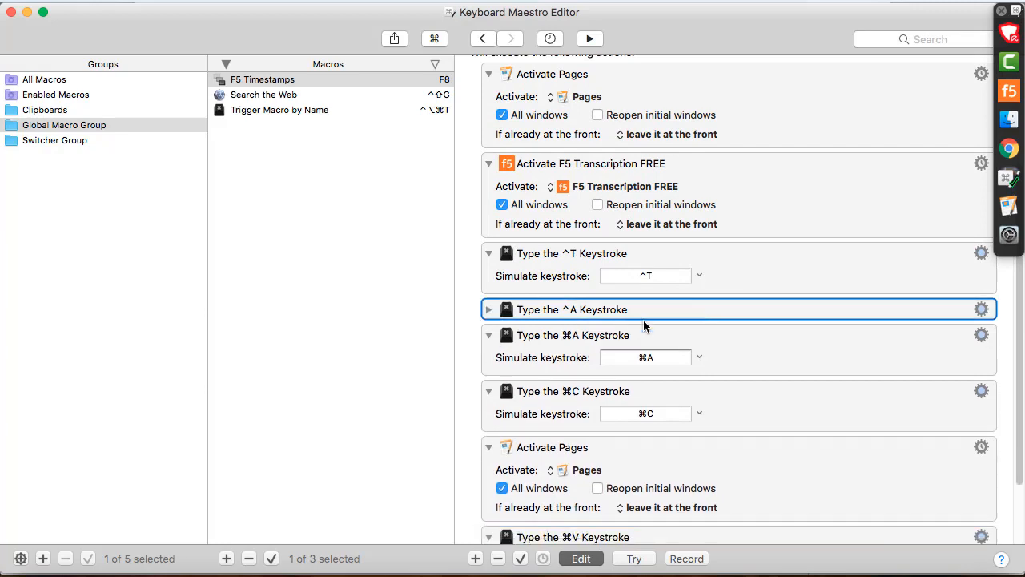
click(498, 558)
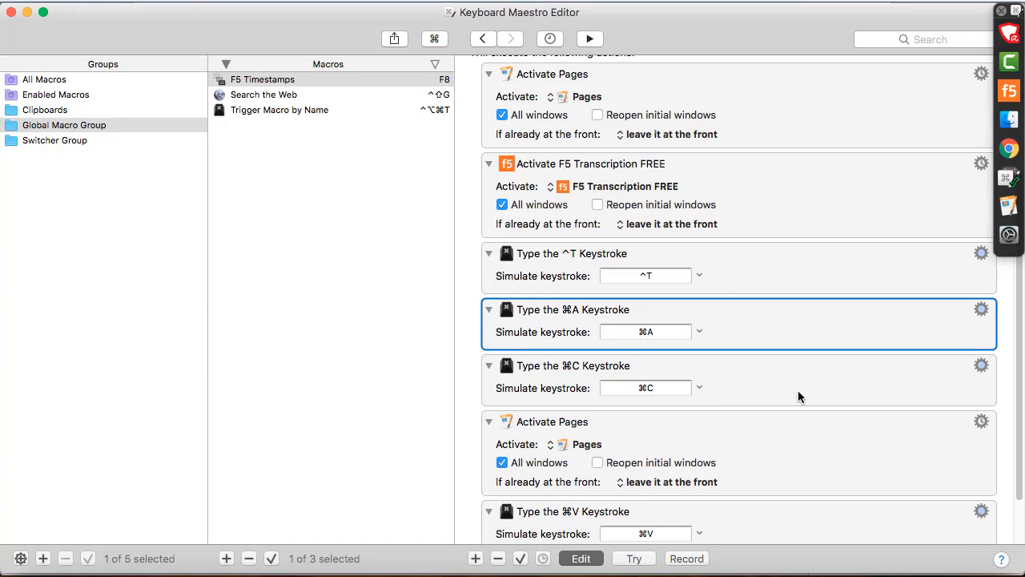
Collapse all remaining actions of the F5 Timestamps macro, from the first Activate Pages to Type the ⌘V Keystroke.
scroll(777, 393, down, 2)
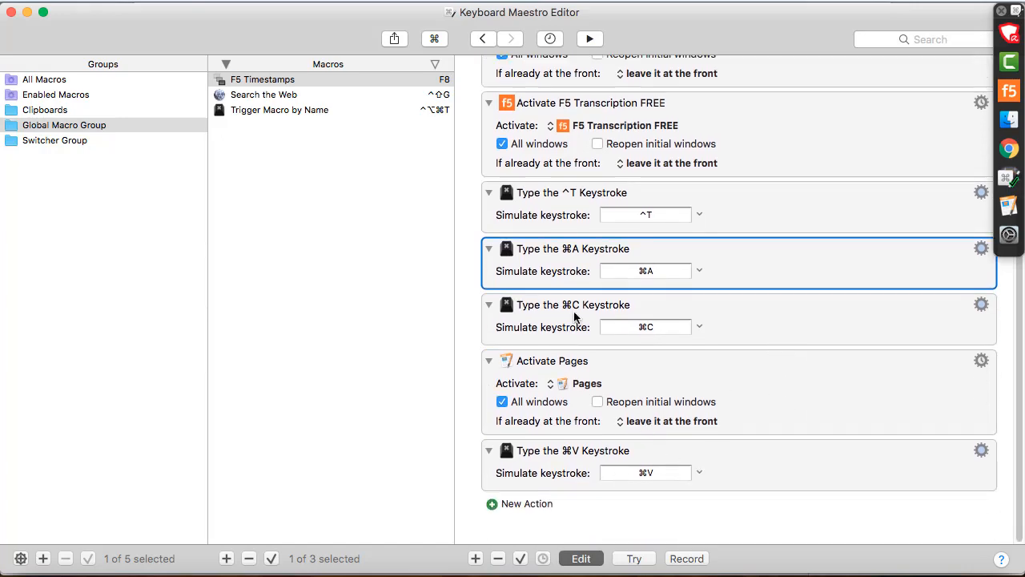
scroll(579, 321, up, 6)
click(489, 245)
click(489, 271)
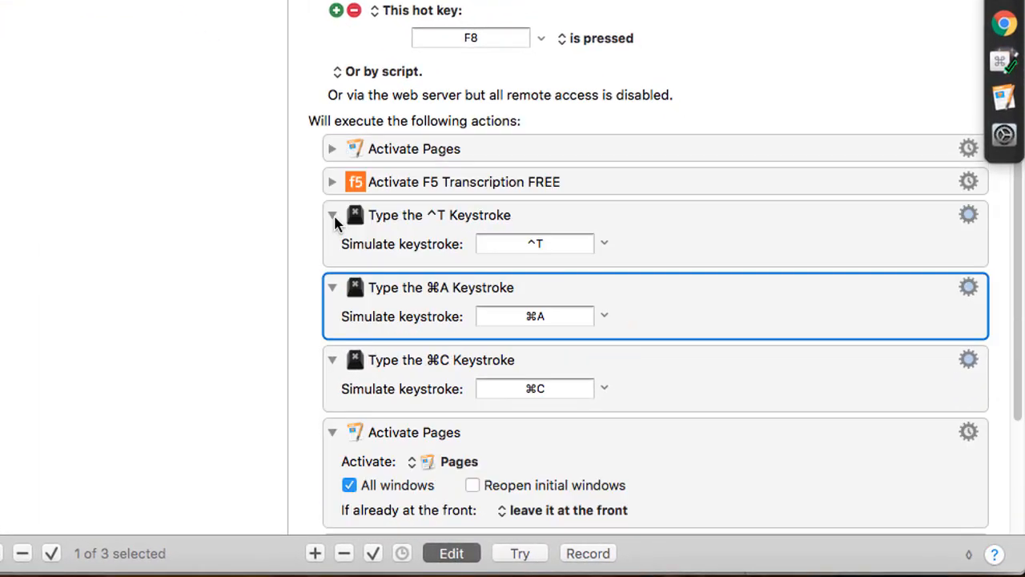
click(489, 297)
click(332, 248)
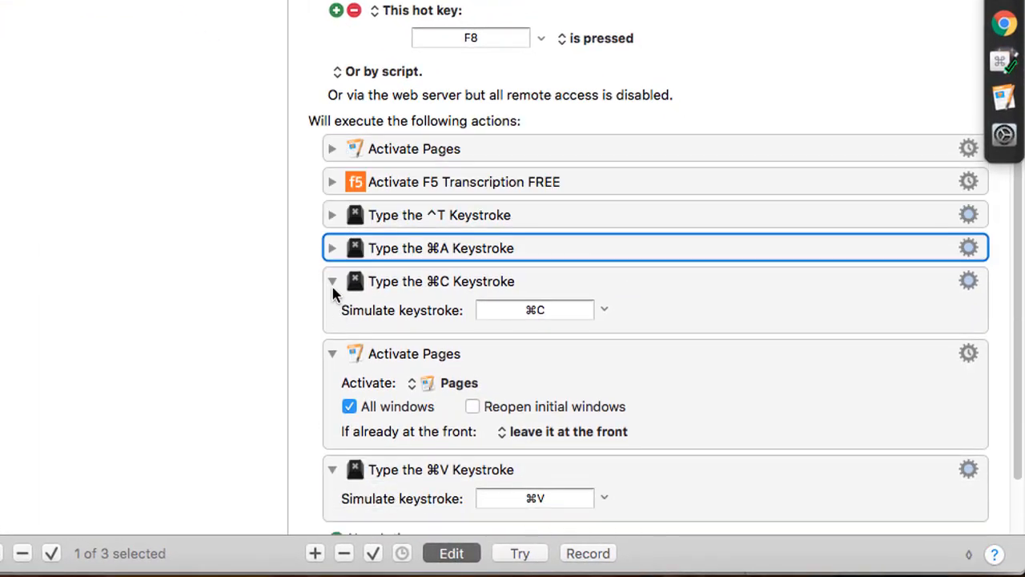
click(332, 281)
click(331, 314)
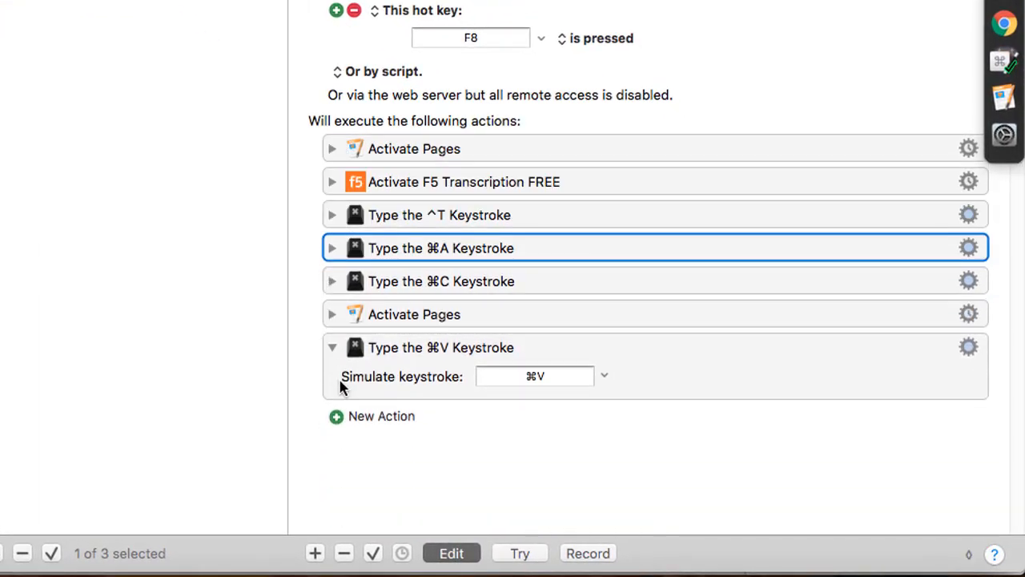
click(332, 348)
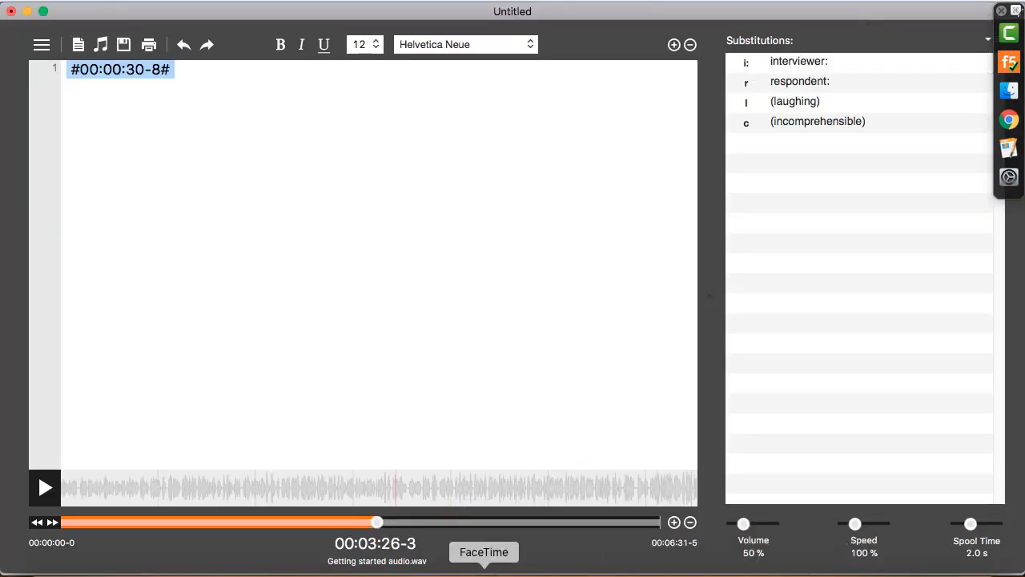
Switch to Pages, start a new paragraph two lines below the first timestamp and insert the current F5 timestamp with the macro.
click(522, 570)
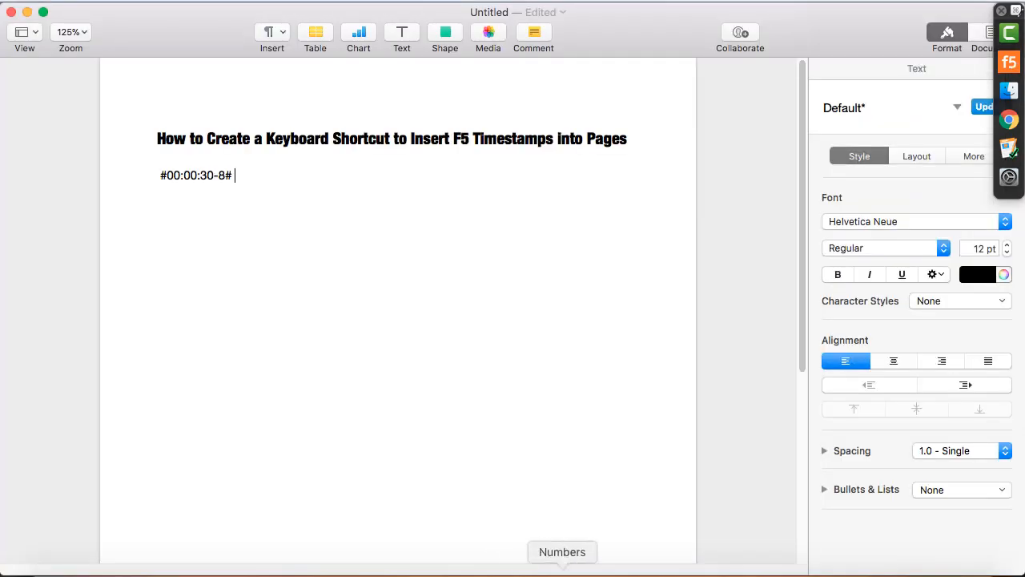
key(Return)
key(Return)
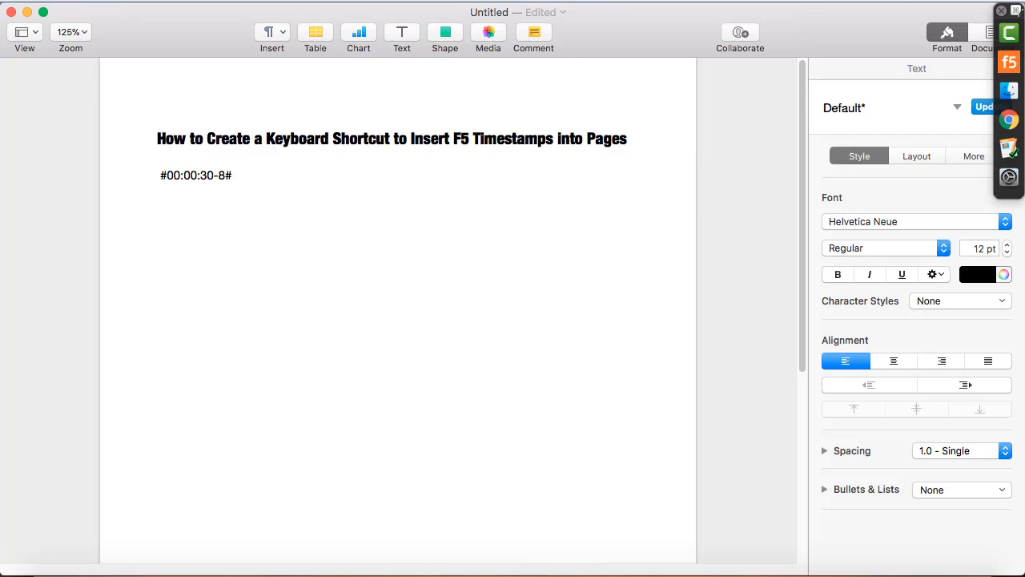
key(ctrl+t)
key(super+Tab)
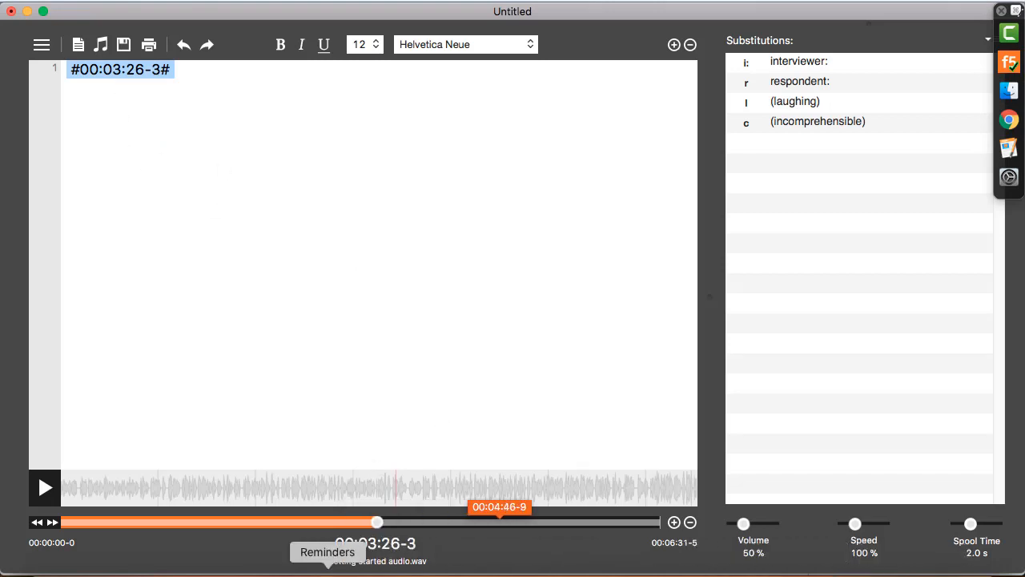
Return to the Pages document and insert another F5 timestamp on a new line below the second one.
click(521, 570)
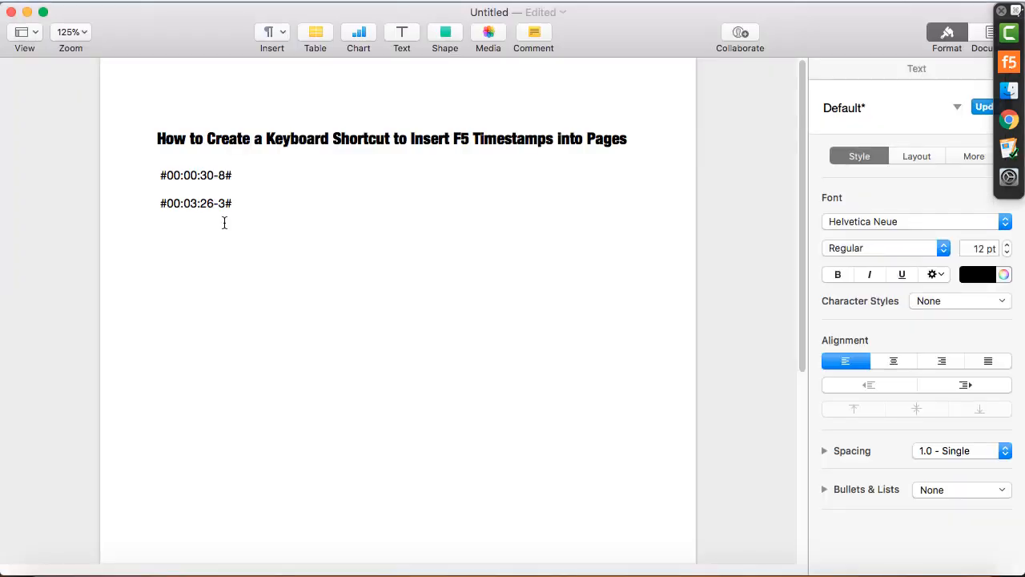
key(Return)
key(ctrl+t)
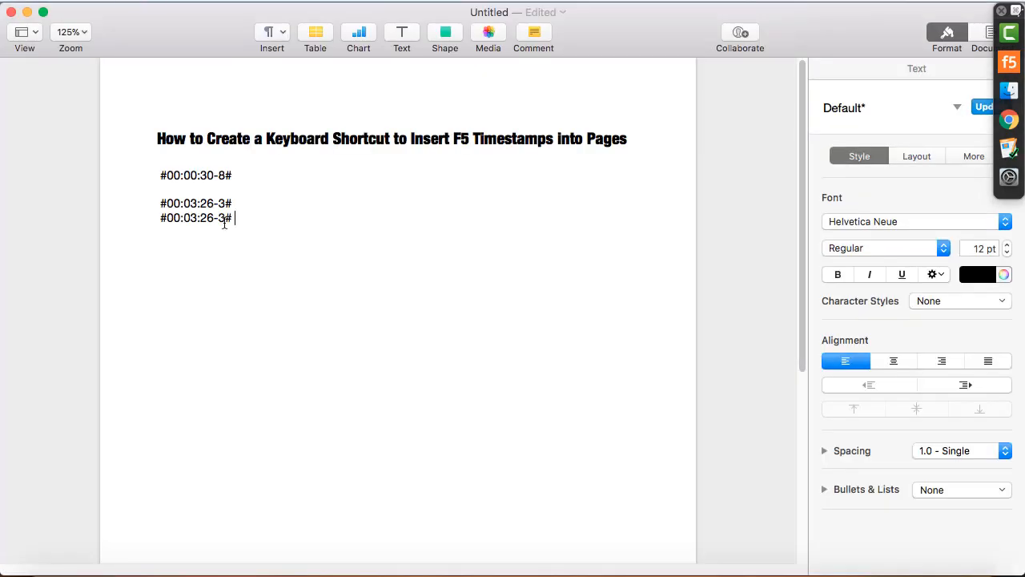